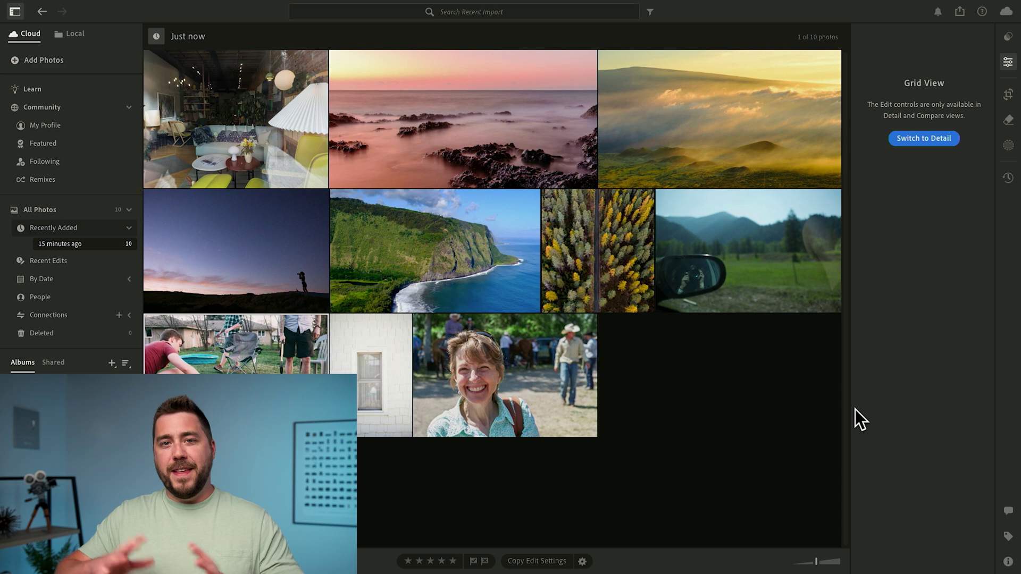
Open the campfire photo and flag only the plaid-shirted background person for People removal, excluding the axe man
double_click(297, 351)
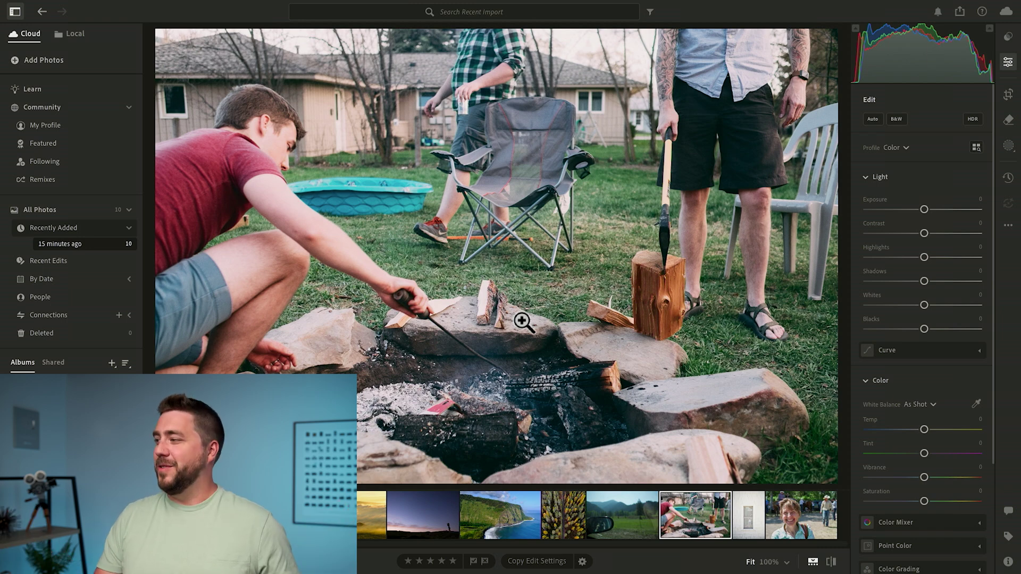
left_click(1009, 120)
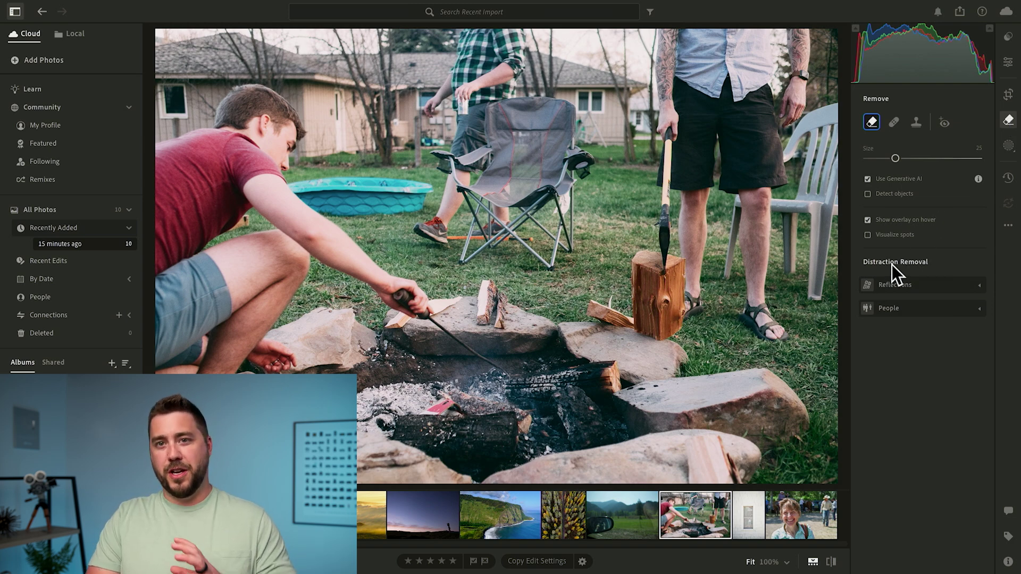
left_click(926, 308)
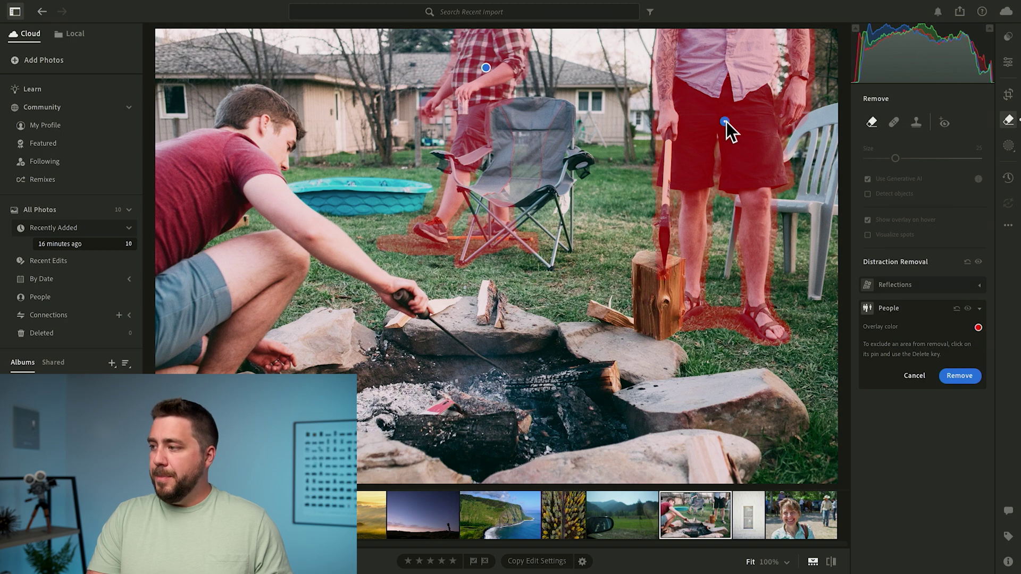
key("Delete")
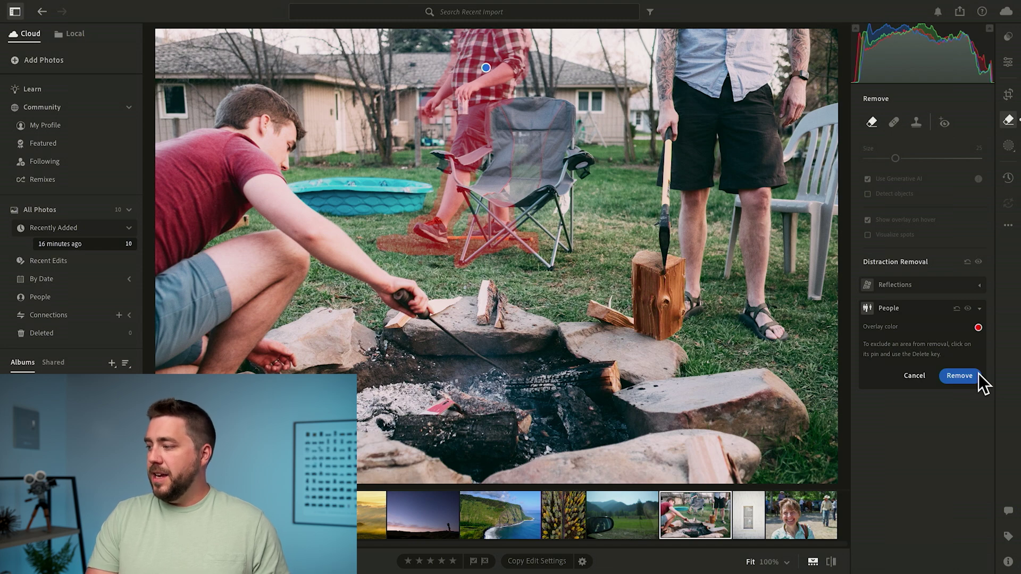
Erase the plaid-shirted person behind the camp chair and select the filled area
left_click(959, 378)
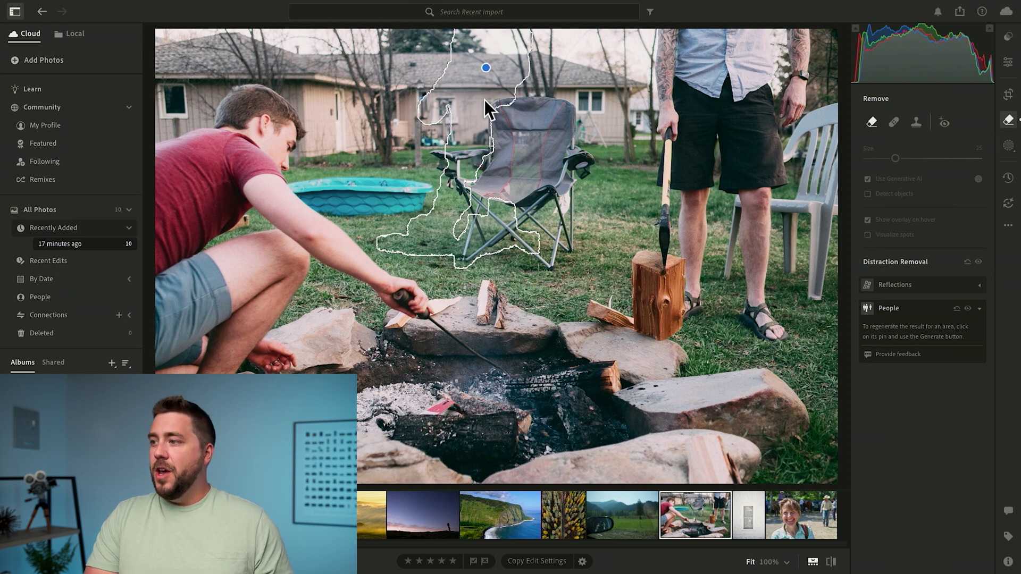
left_click(487, 69)
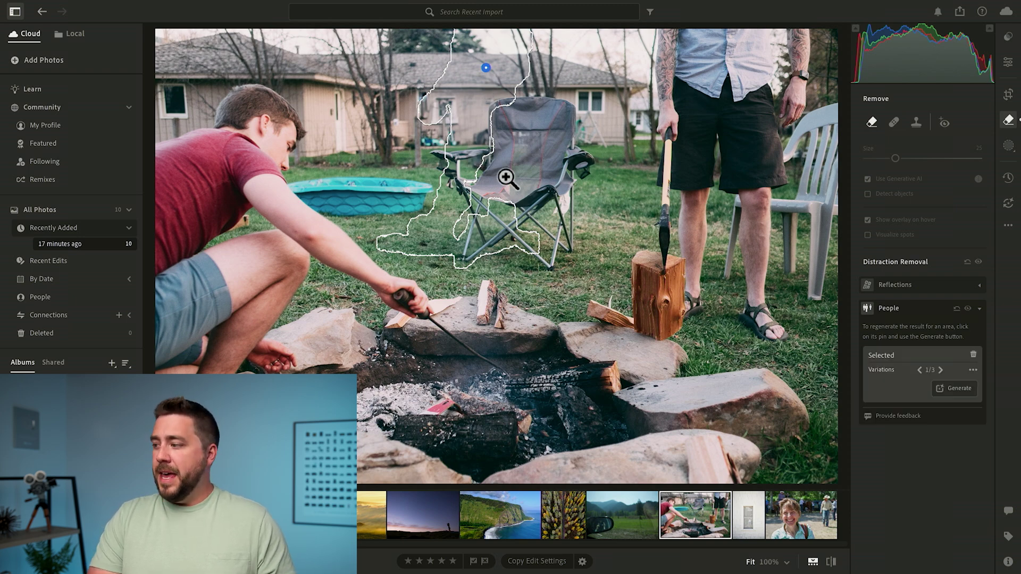
Compare the fill variations, generate three new ones, and keep variation 2 of 3
left_click(941, 370)
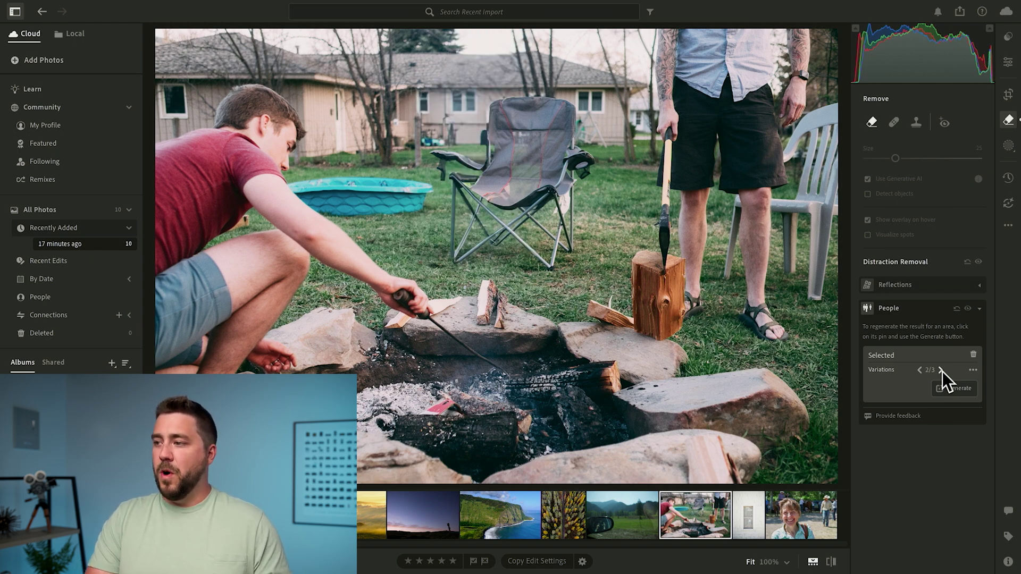
left_click(942, 370)
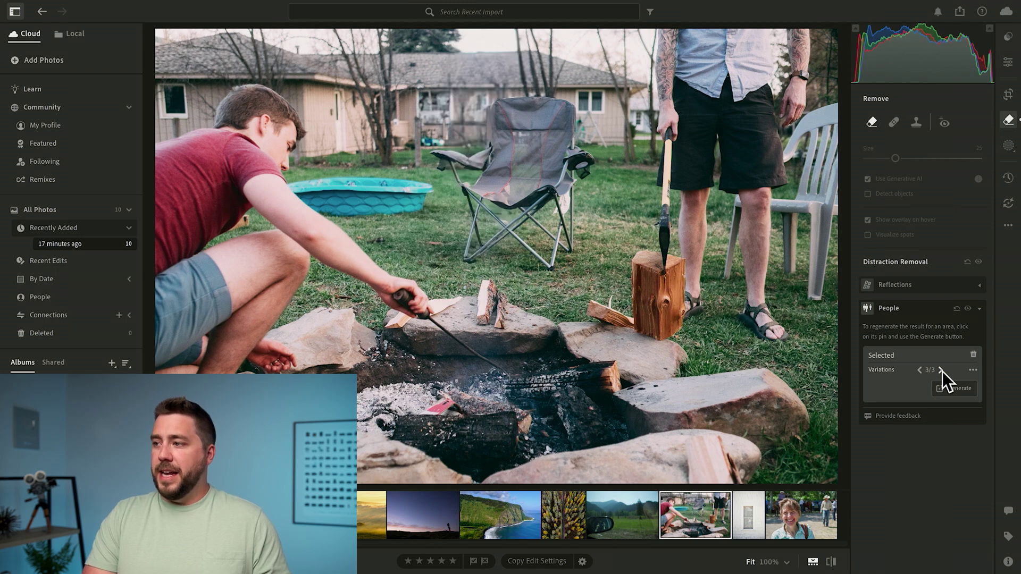
left_click(919, 371)
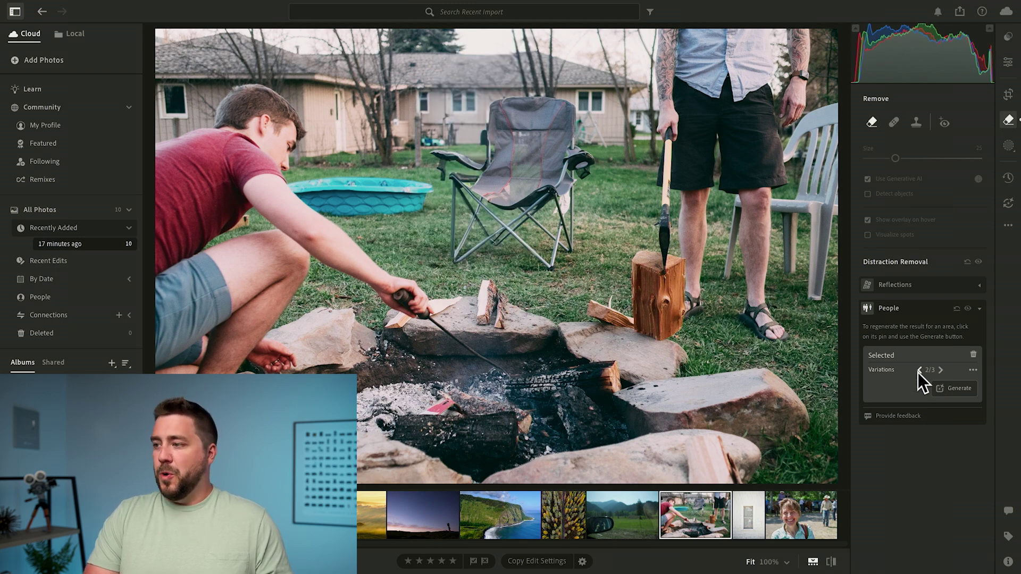
left_click(918, 371)
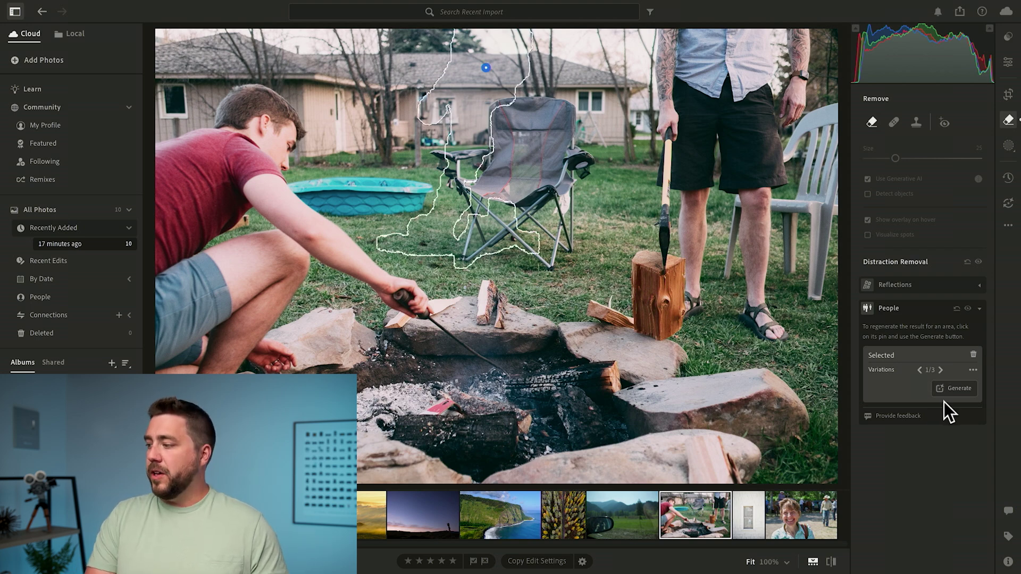
left_click(955, 393)
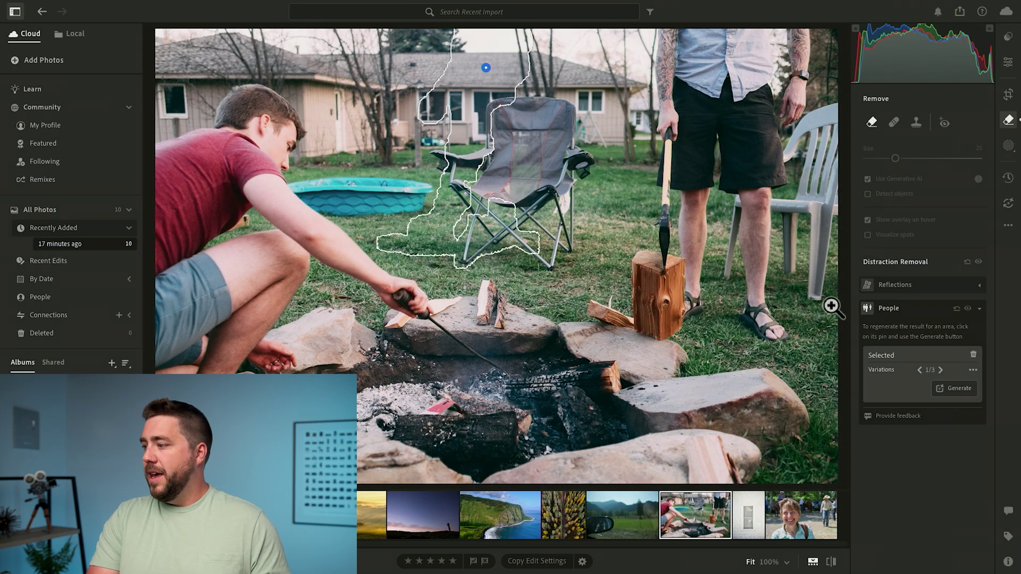
left_click(942, 370)
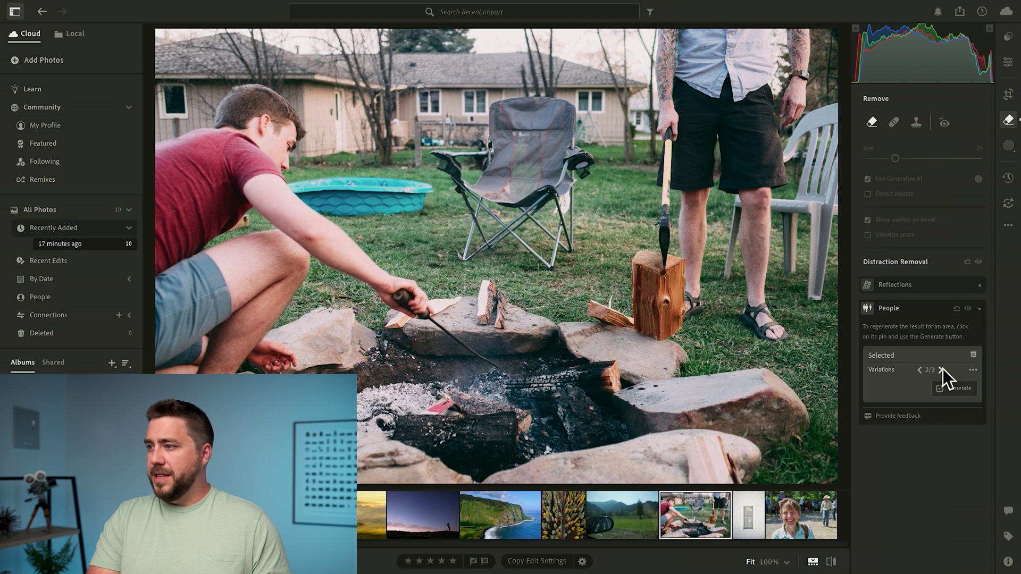
left_click(942, 369)
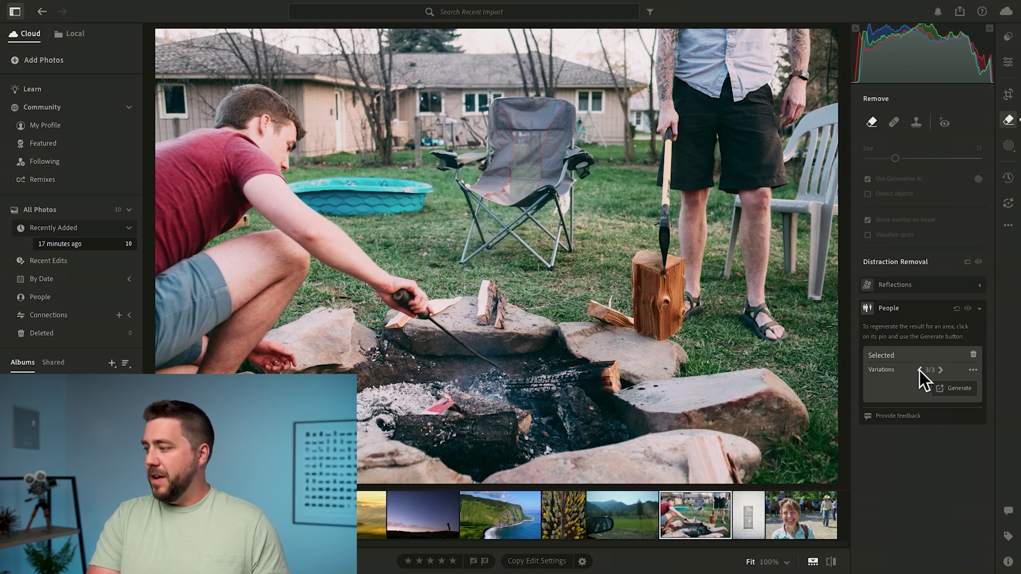
left_click(920, 369)
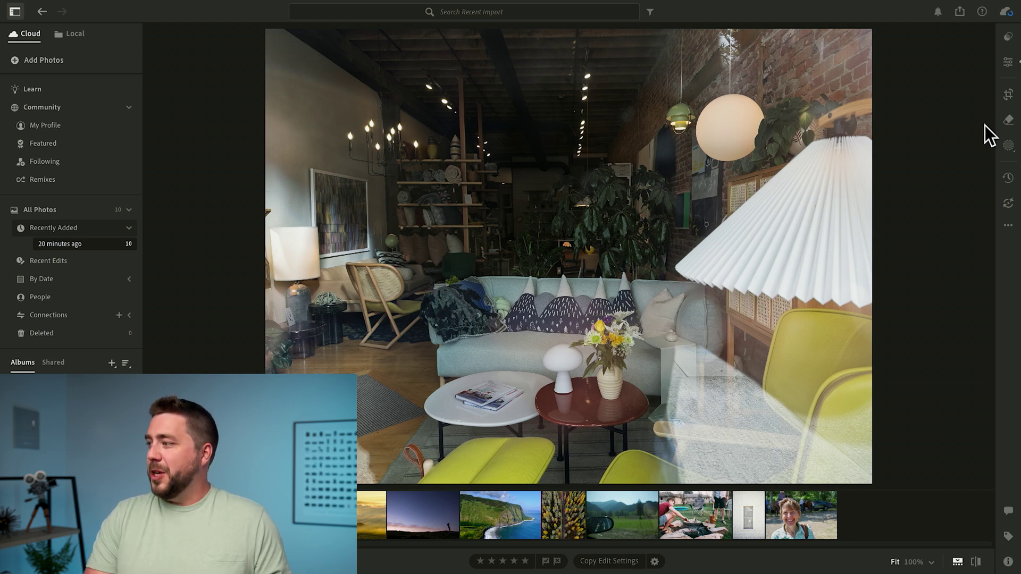
Apply Reflections distraction removal to the store-window photo at Amount +100
left_click(1008, 121)
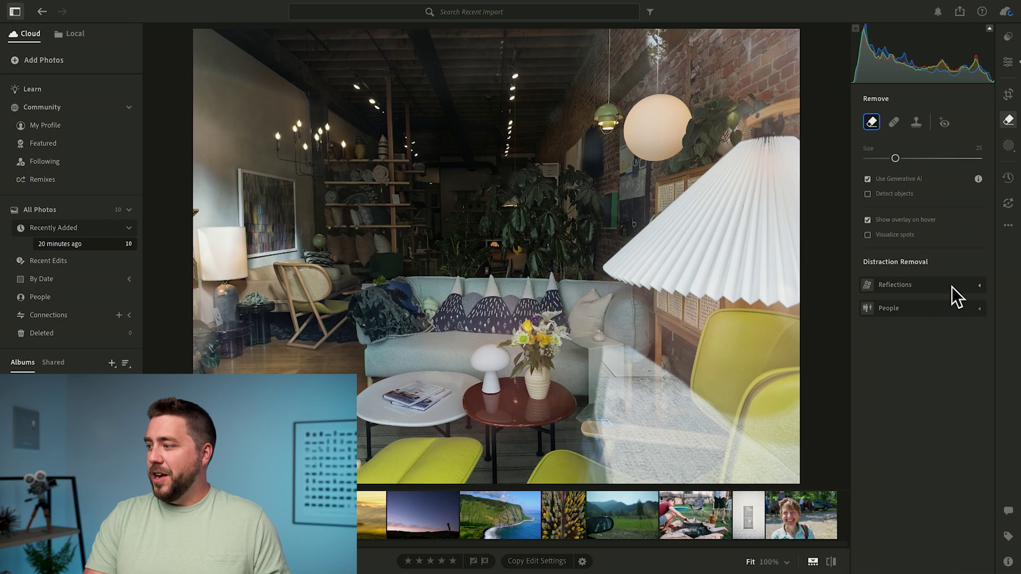
left_click(982, 286)
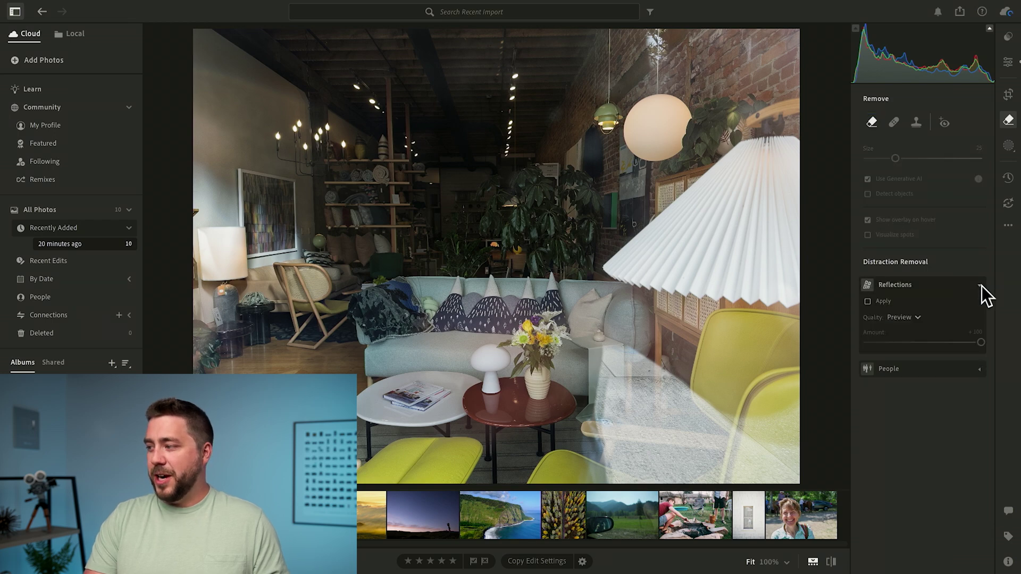
left_click(868, 302)
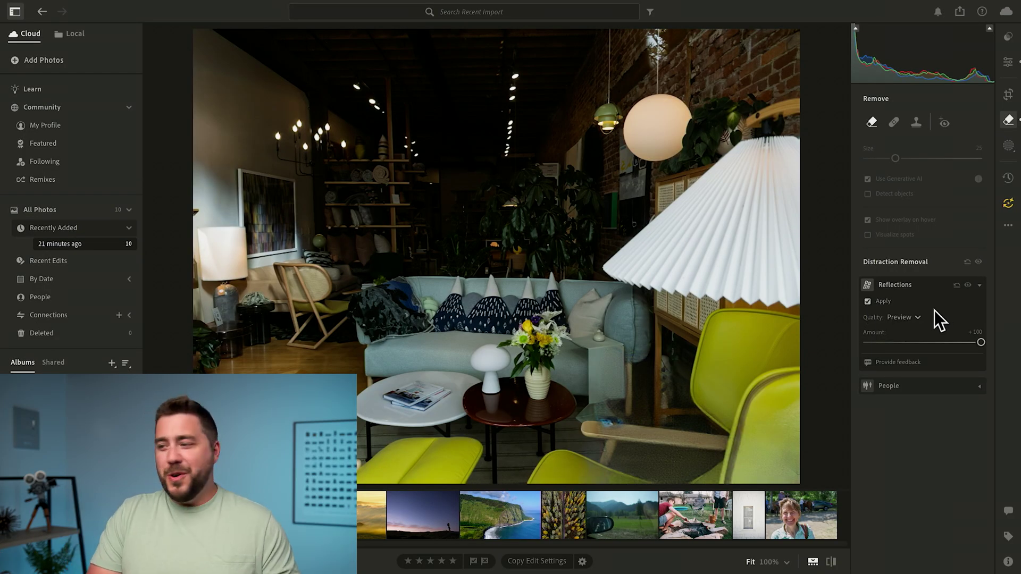
Set reflection removal quality to Best, then toggle it off to compare
left_click(910, 318)
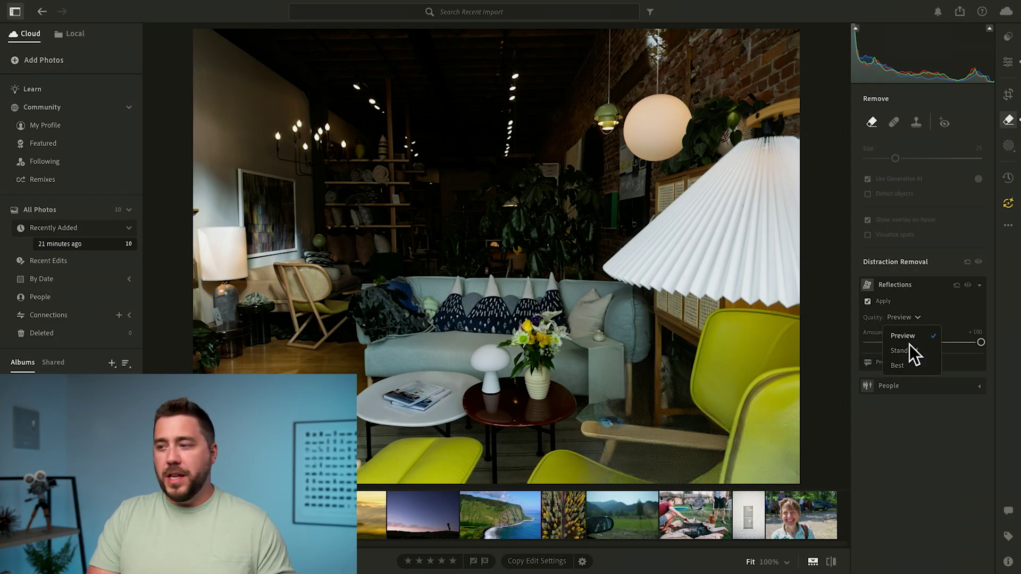
left_click(899, 366)
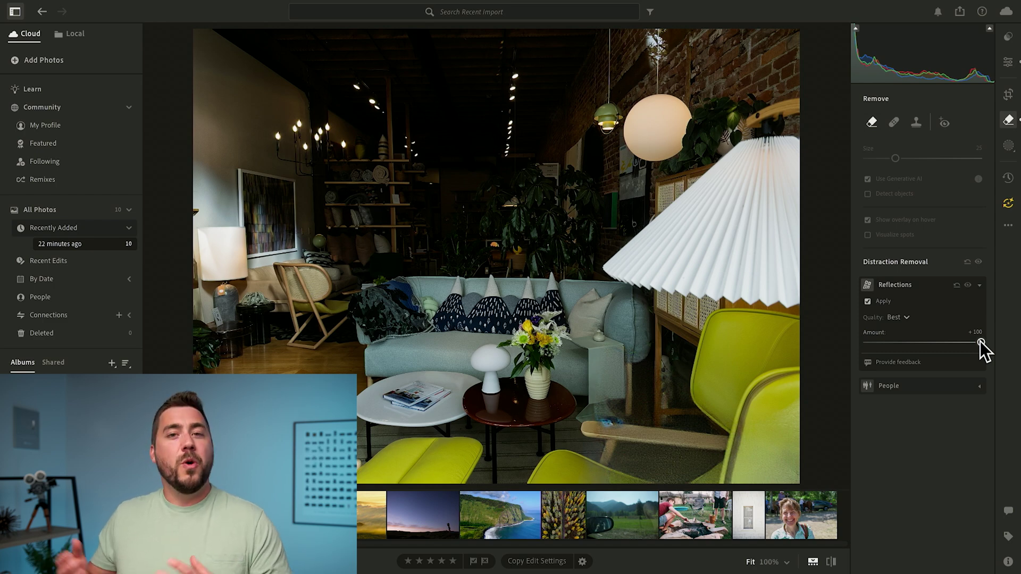
left_click_drag(969, 286, 969, 286)
Toggle reflection removal off and on to compare before and after, leaving it on
left_click(969, 286)
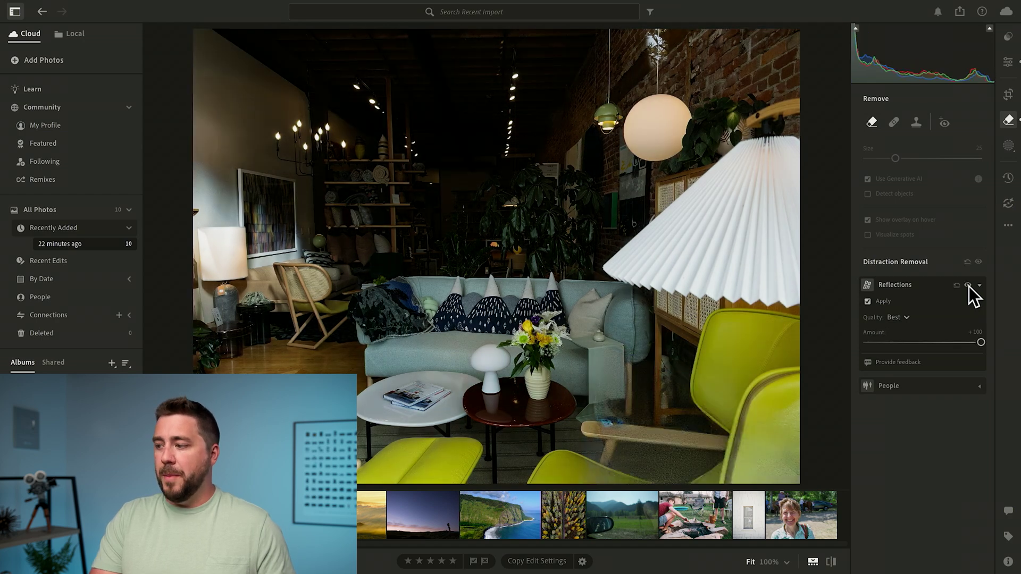
left_click(969, 287)
left_click(969, 286)
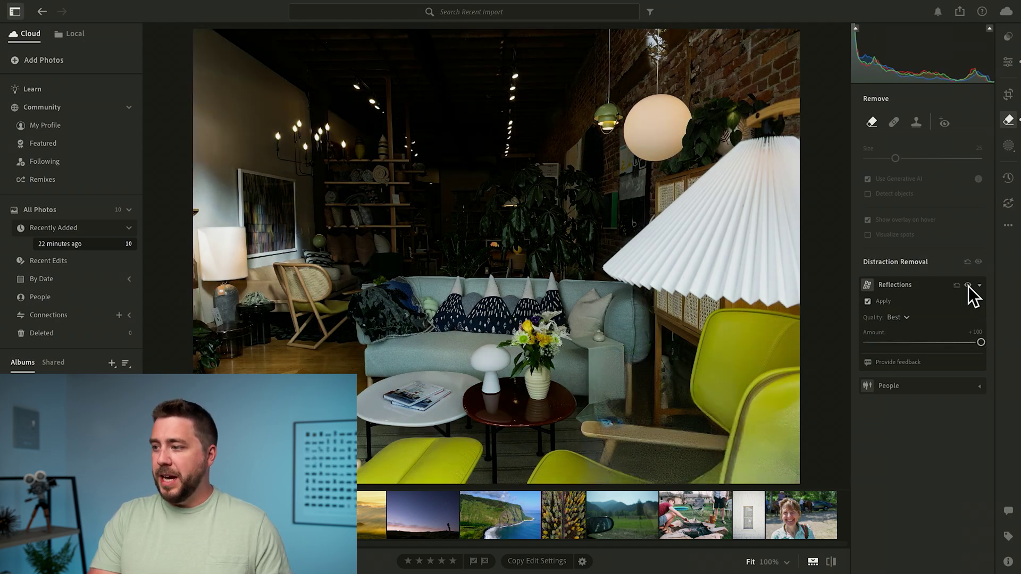
left_click(968, 286)
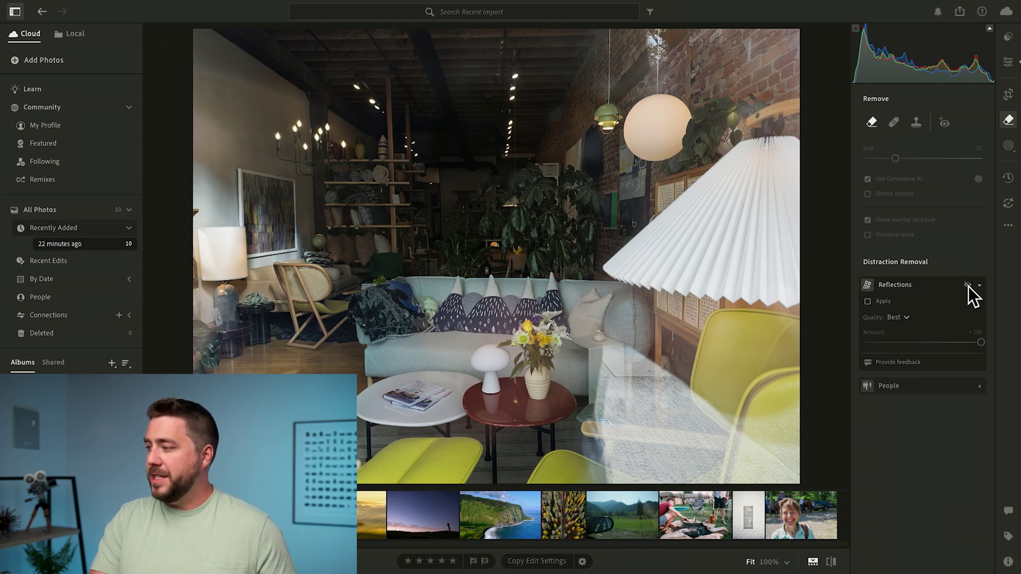
left_click(968, 287)
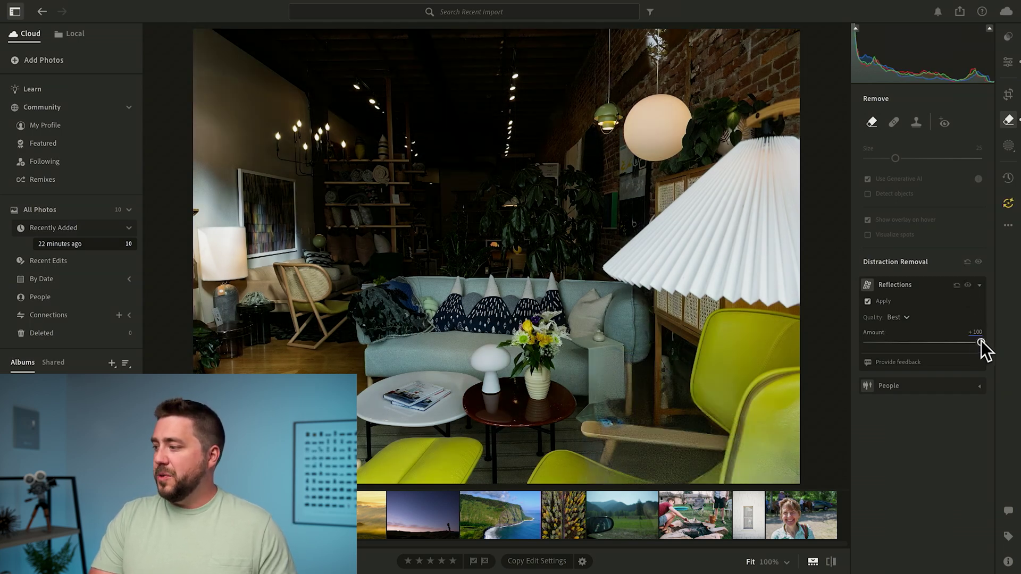
Drag the reflection Amount to -100 to isolate the glare, then up to +100
left_click_drag(981, 340, 866, 344)
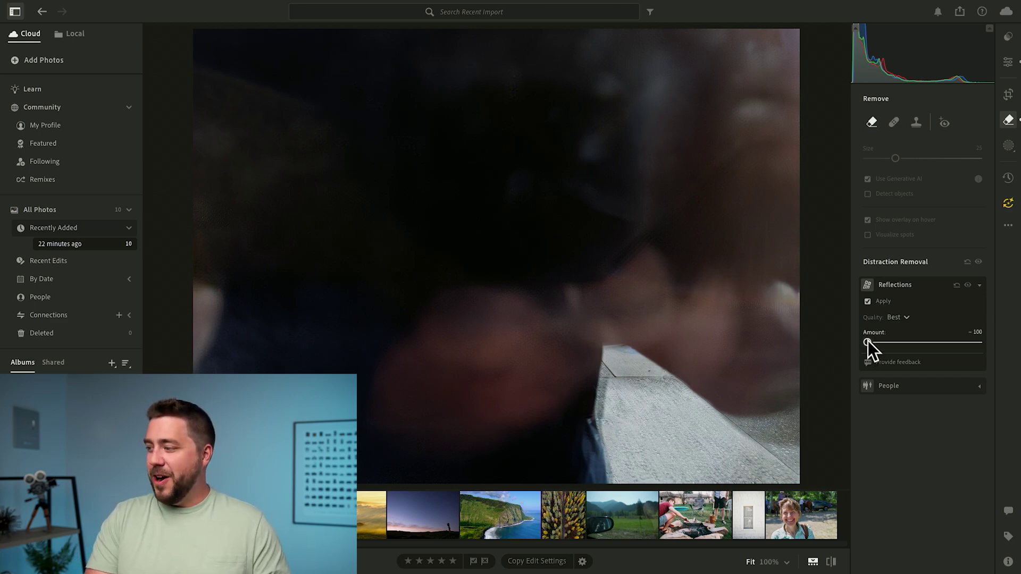
mouse_move(868, 342)
left_mouse_down()
mouse_move(939, 343)
mouse_move(862, 344)
left_mouse_up()
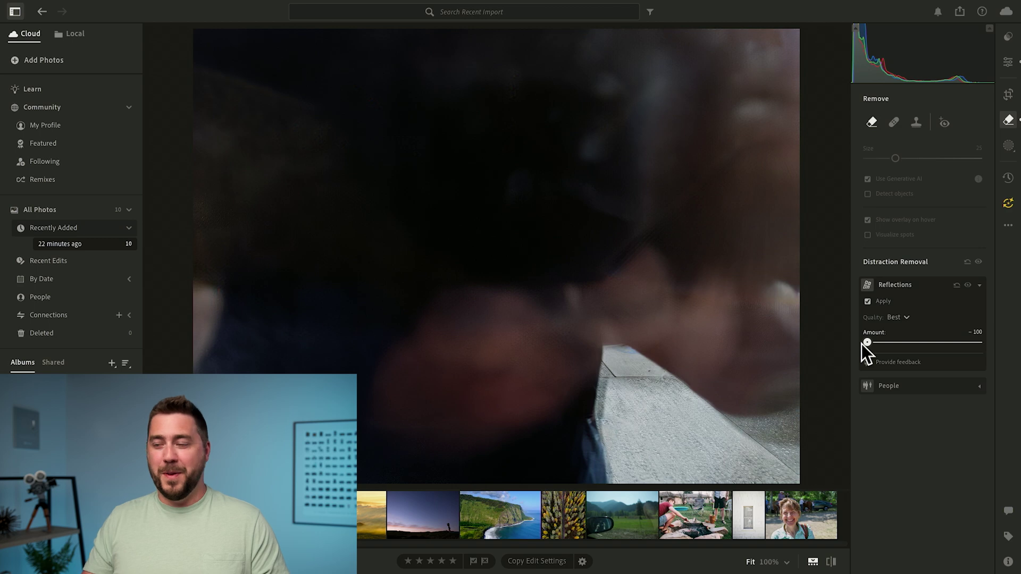
left_click_drag(867, 343, 983, 344)
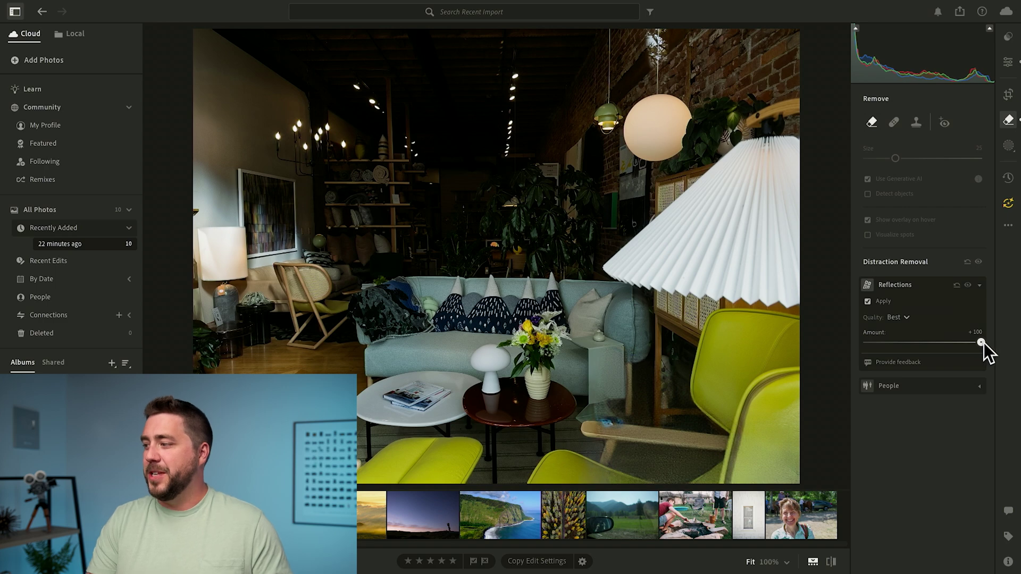
left_click(632, 421)
left_click_drag(630, 423, 504, 215)
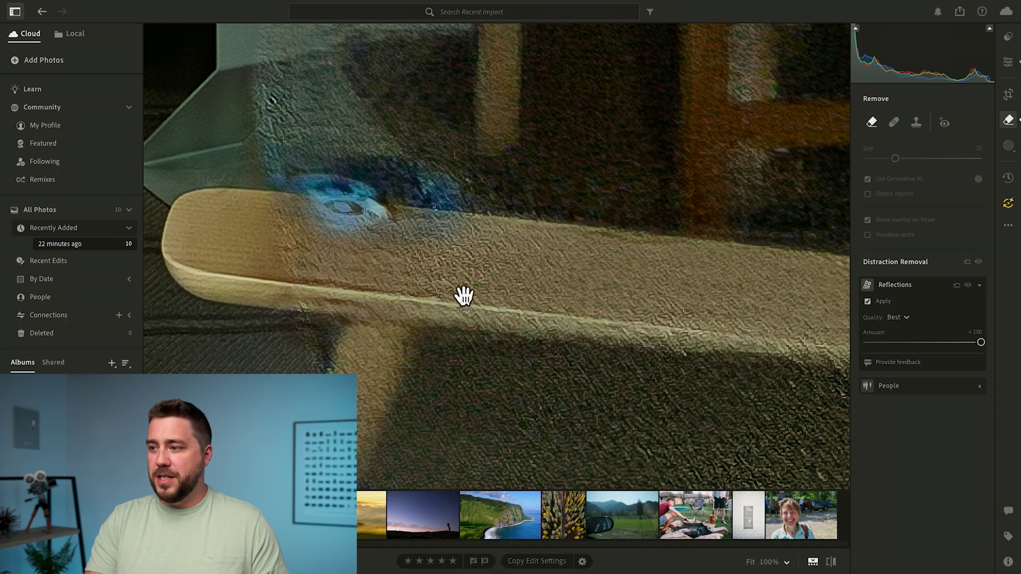
left_click(536, 258)
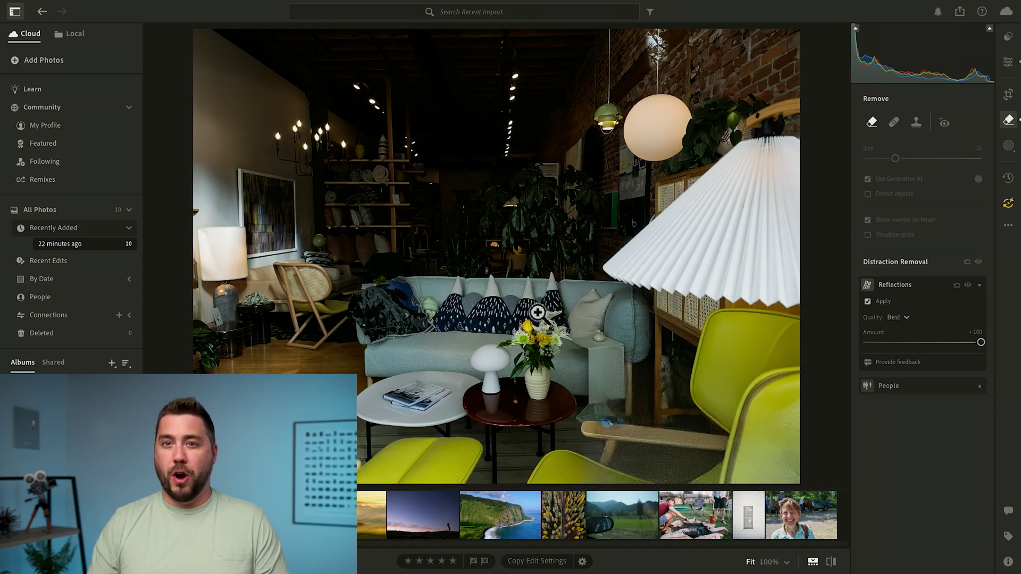
left_click(967, 286)
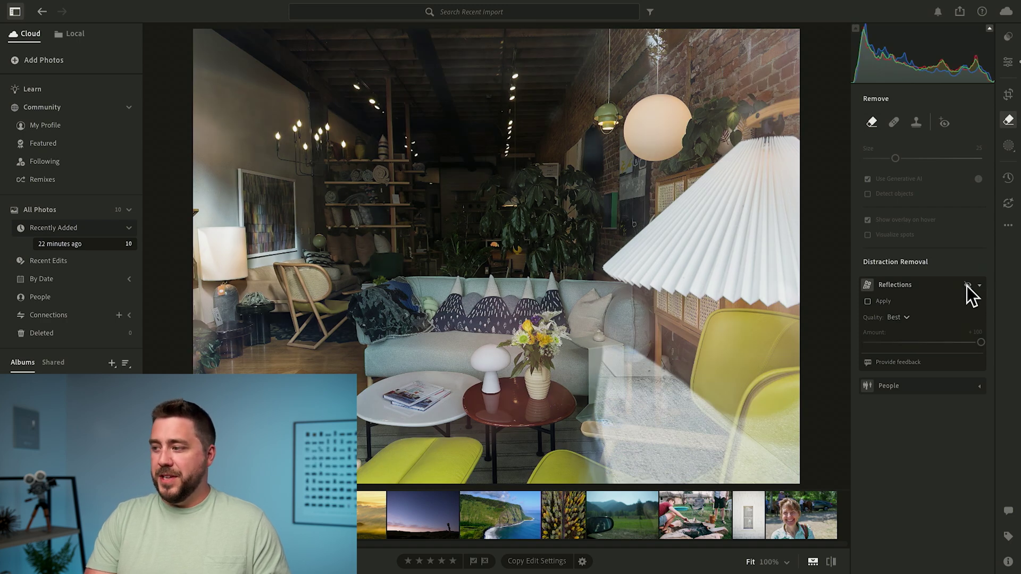
left_click(967, 286)
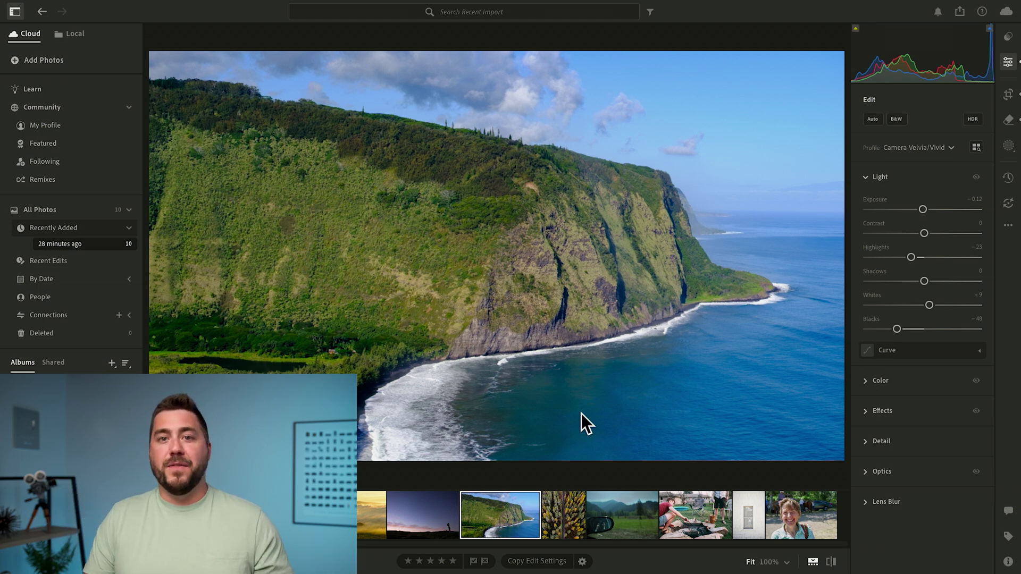
Enable Super Resolution on the coastline photo and confirm its new 12480 x 7356 size
left_click(606, 304)
left_click(580, 263)
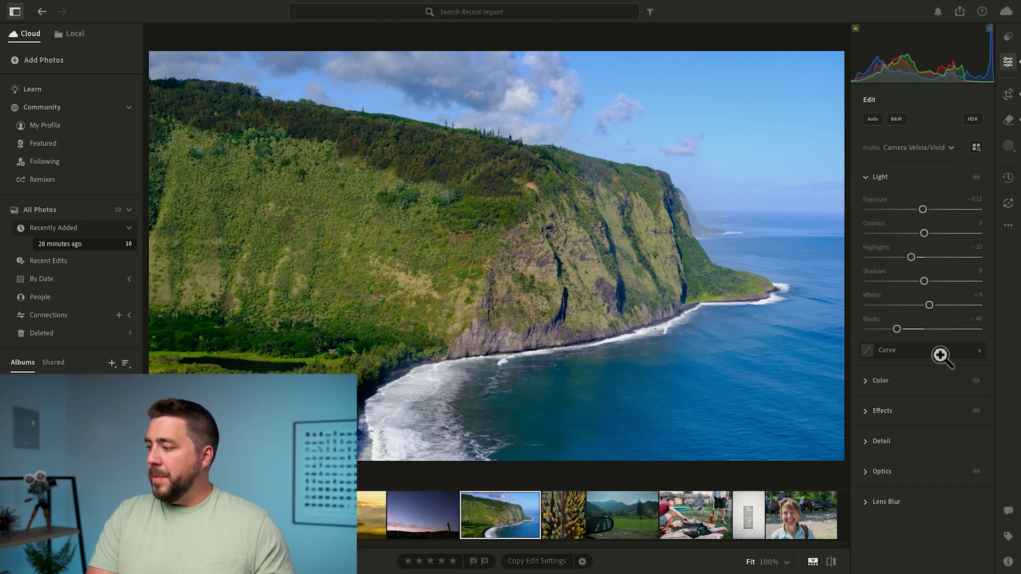
left_click(872, 441)
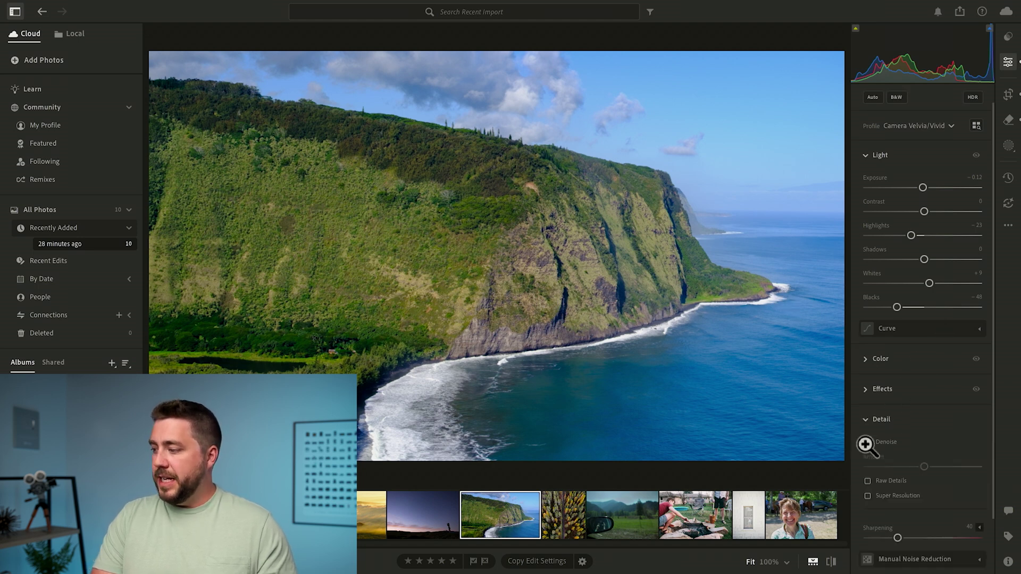
scroll(943, 422, "down", 2)
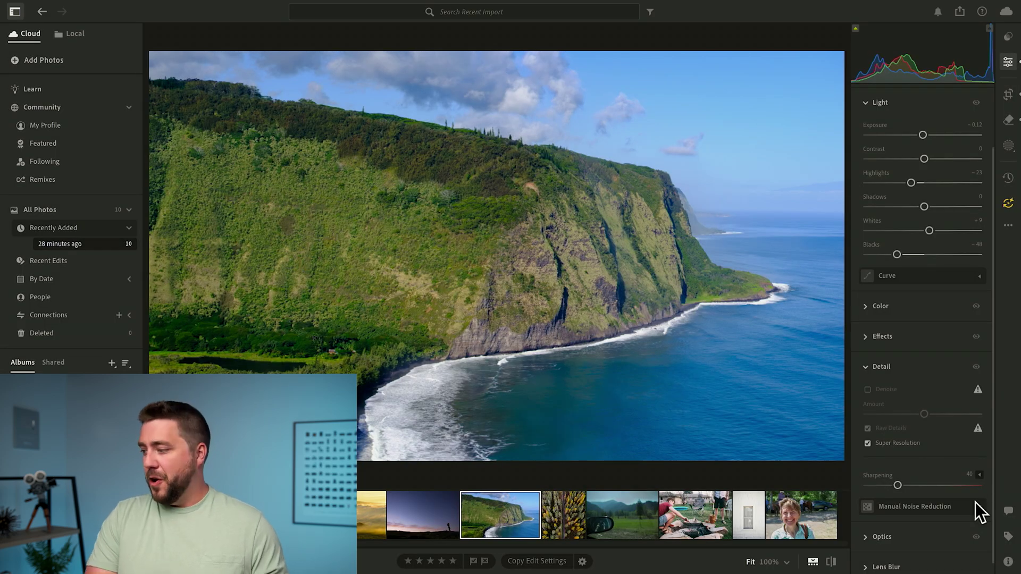
left_click(1008, 562)
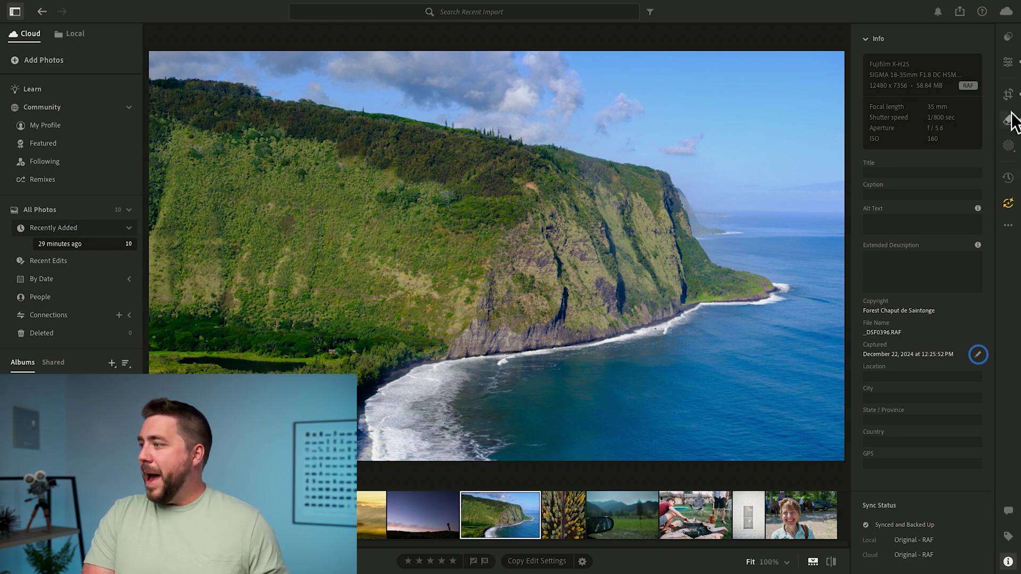
Confirm the coastline photo is back to 6240 x 3678 without Super Resolution
left_click(1009, 62)
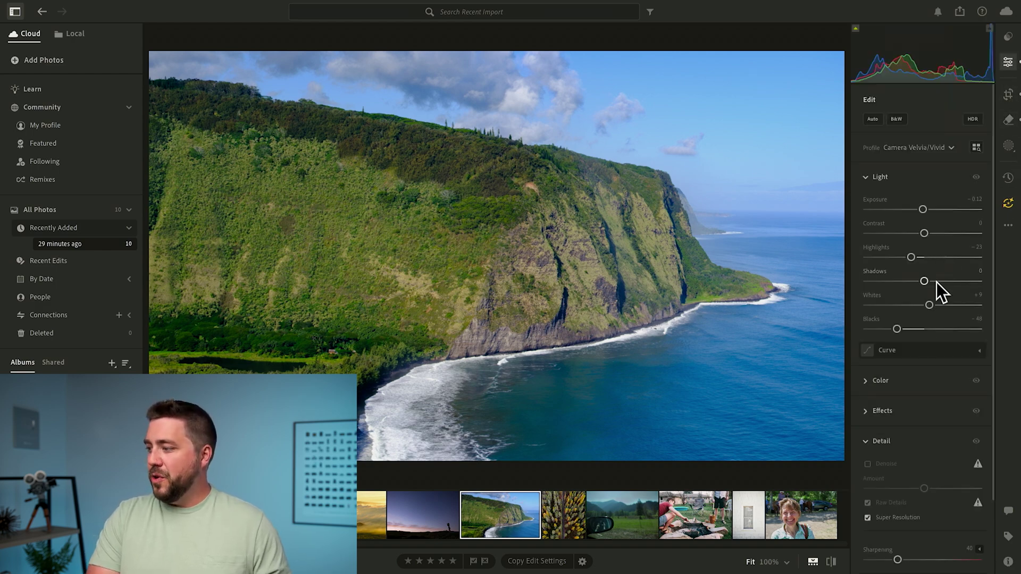
left_click(1008, 562)
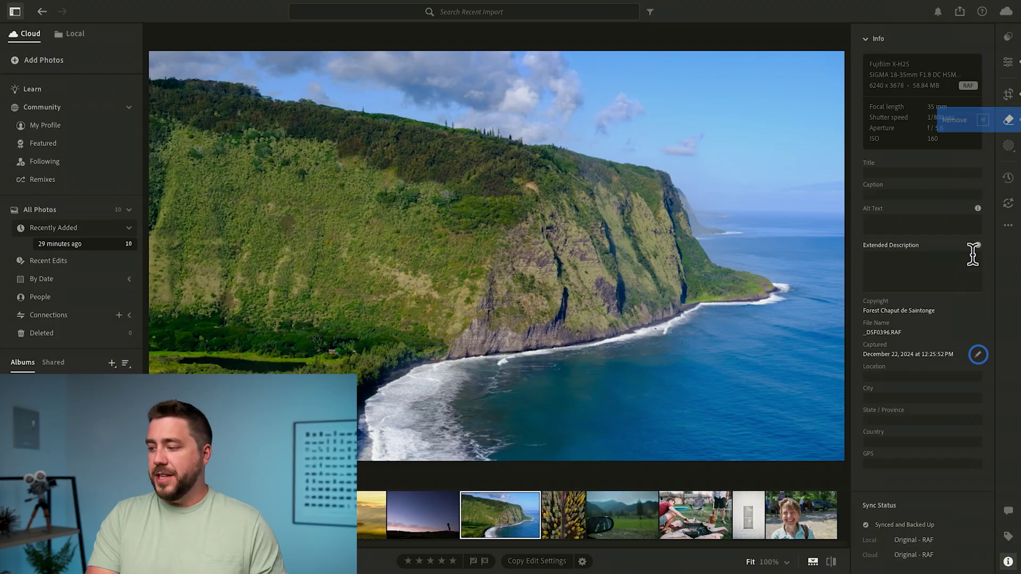
left_click(570, 525)
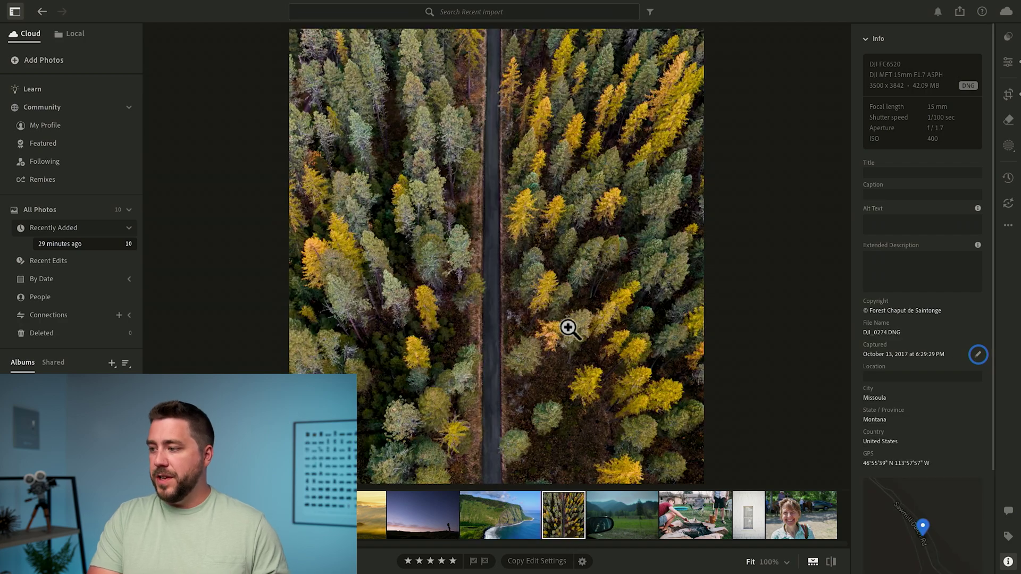
Apply Denoise at Amount 50 to the aerial forest road photo
left_click(545, 279)
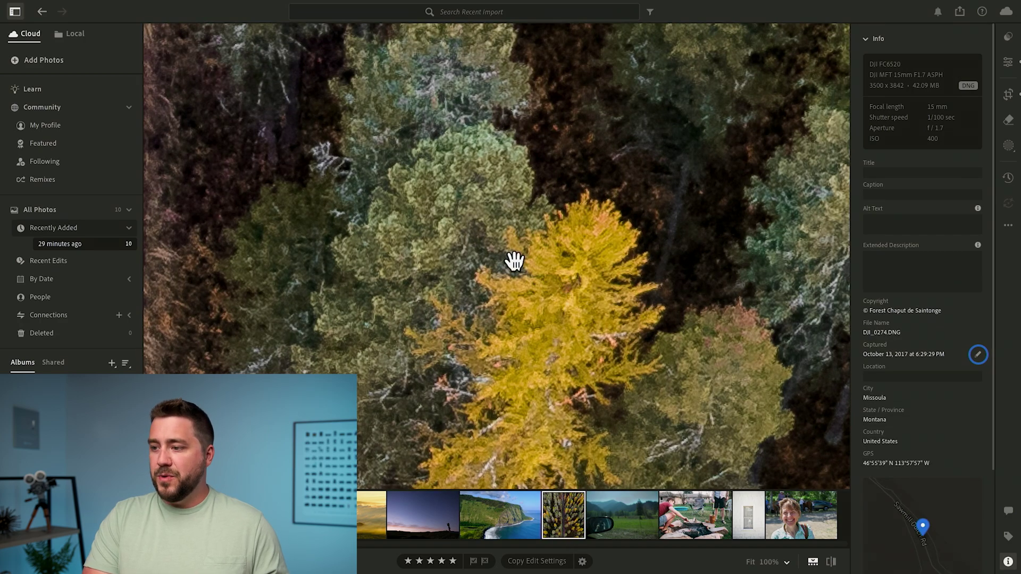
left_click(666, 278)
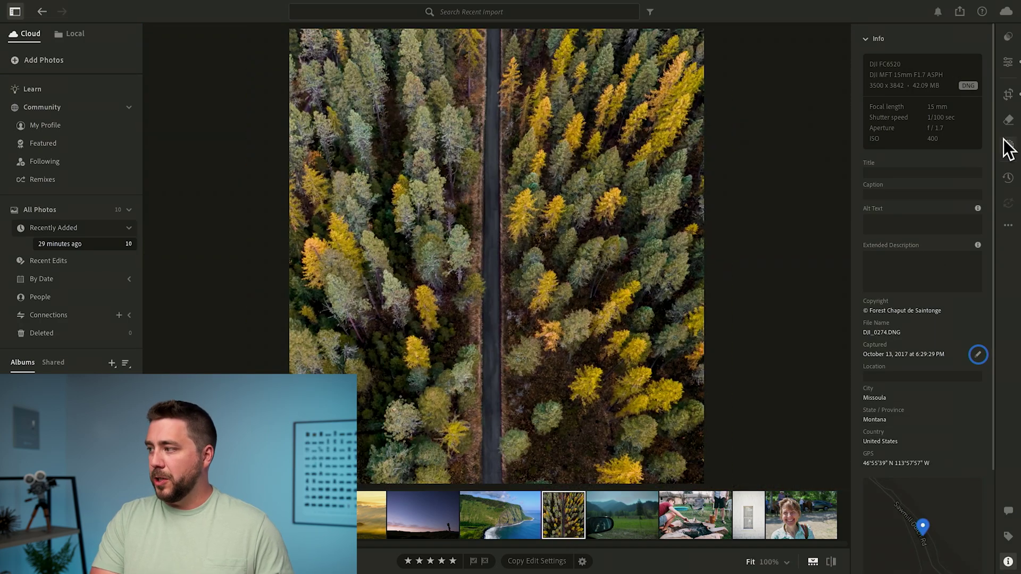
left_click(1008, 63)
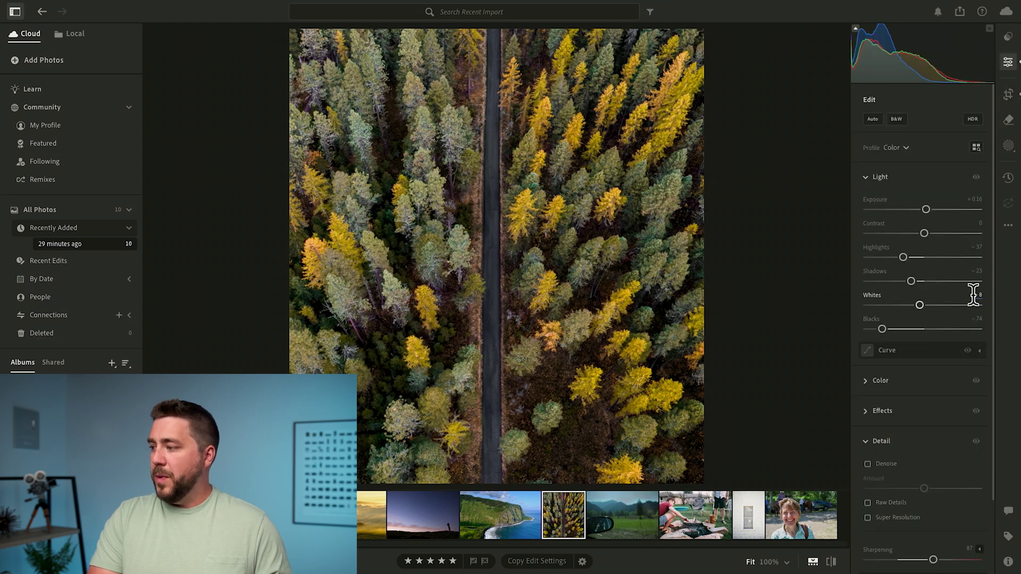
left_click(867, 464)
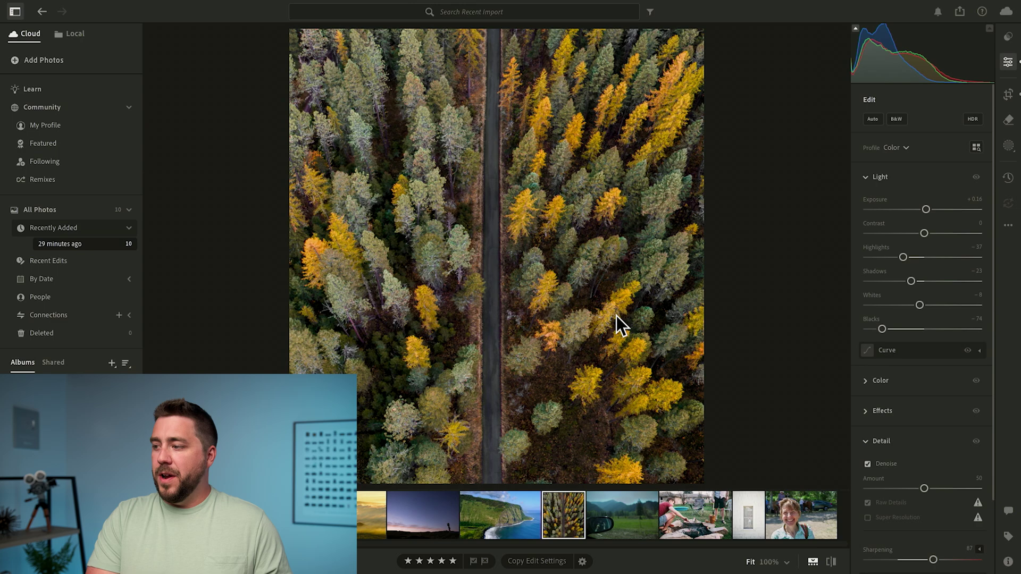
Inspect the yellow larches up close, toggling detail adjustments to compare the denoising
left_click(546, 282)
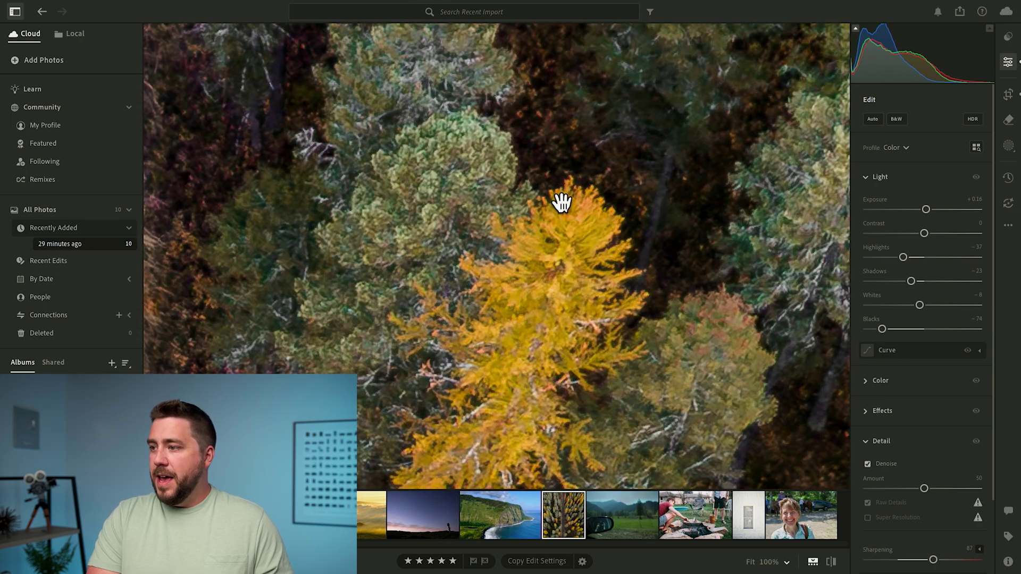
left_click_drag(558, 198, 579, 376)
left_click_drag(556, 216, 562, 387)
left_click_drag(519, 221, 524, 383)
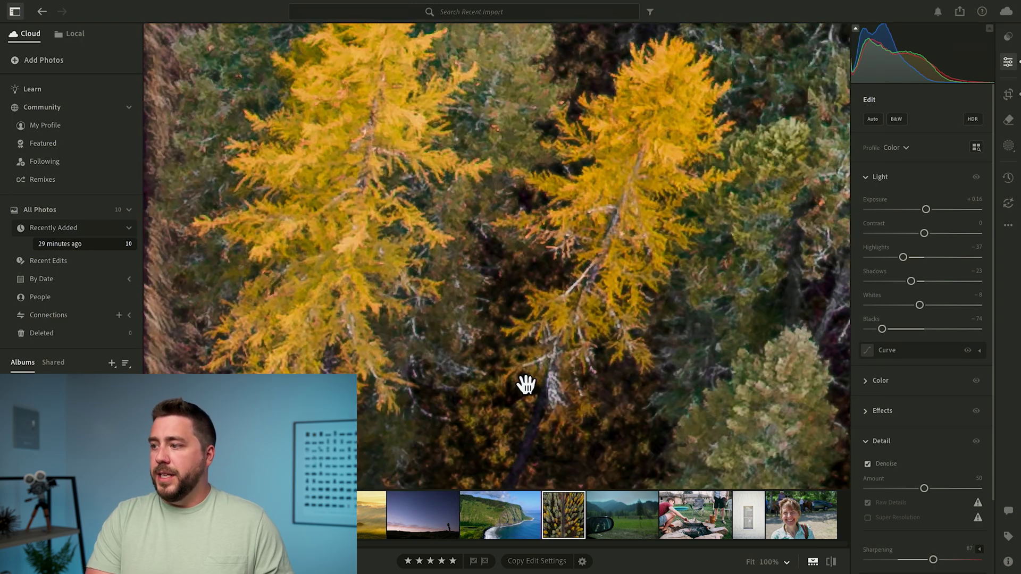
left_click_drag(670, 258, 706, 390)
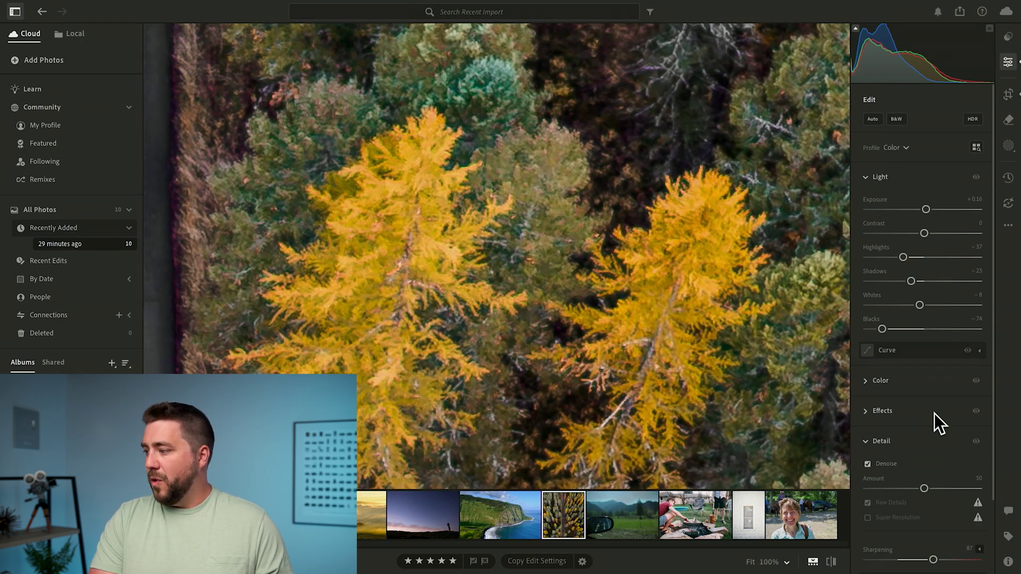
left_click(975, 442)
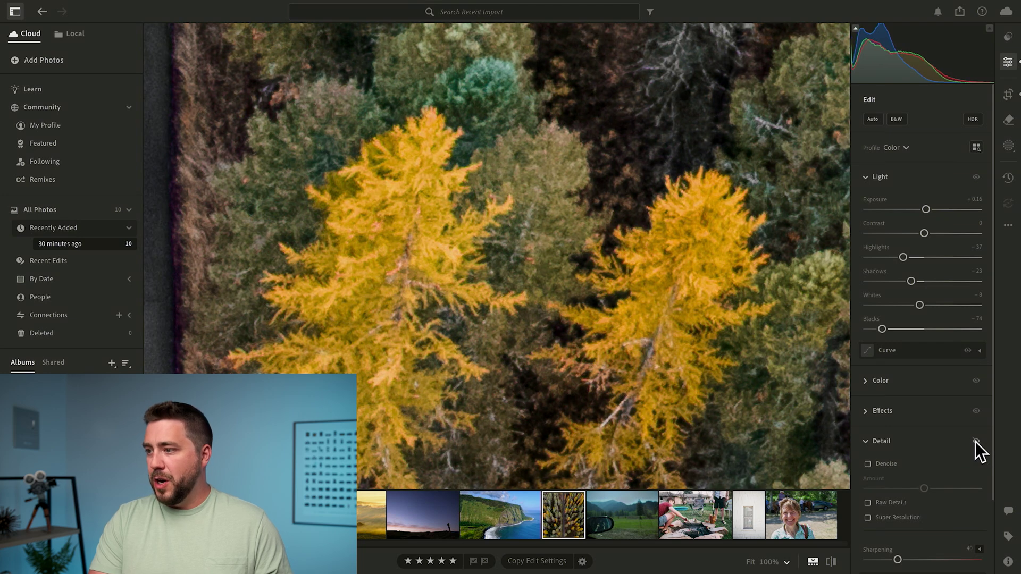
left_click(976, 442)
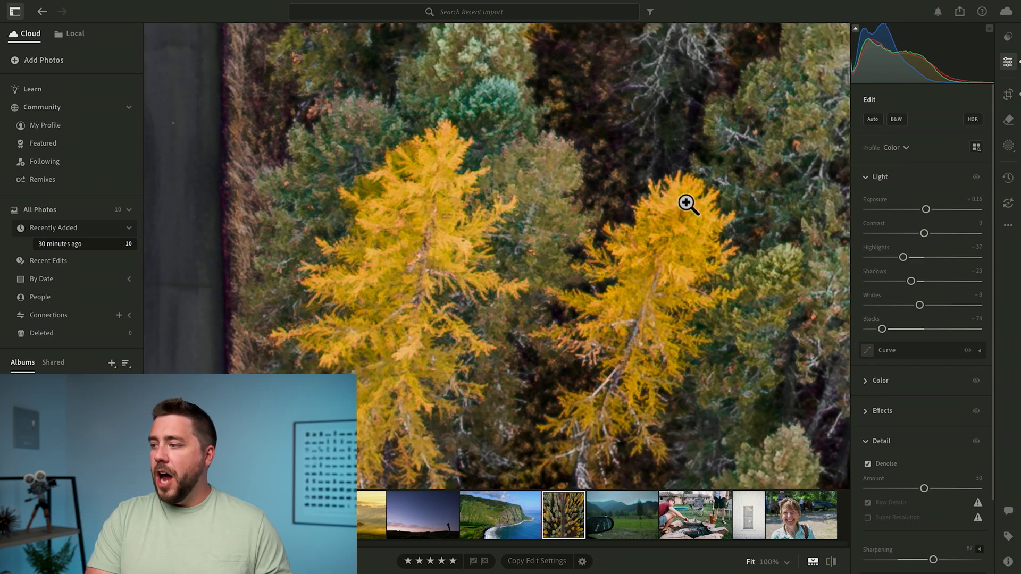
left_click(685, 202)
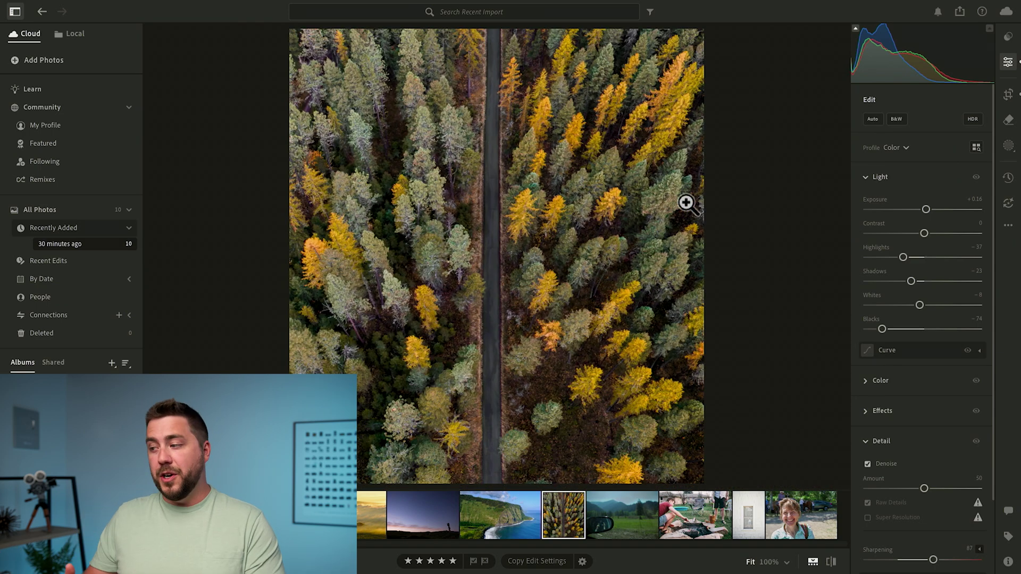